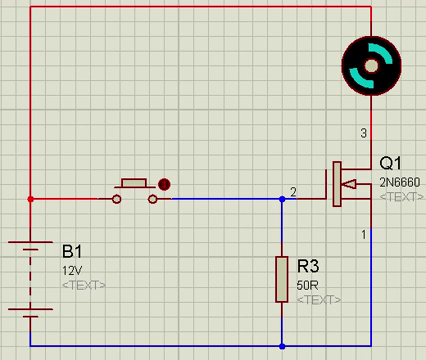
Close the push button during simulation so the gate goes high and the motor spins.
click(167, 188)
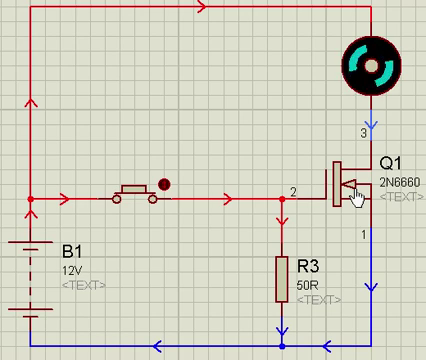
click(139, 191)
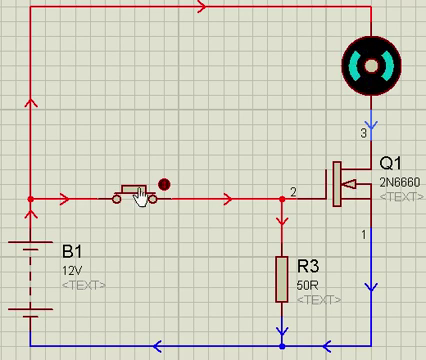
Release the push button so the gate returns low and motor current stops.
click(166, 192)
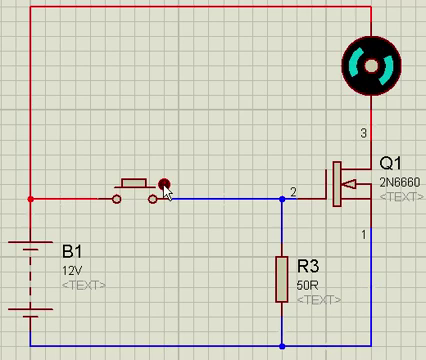